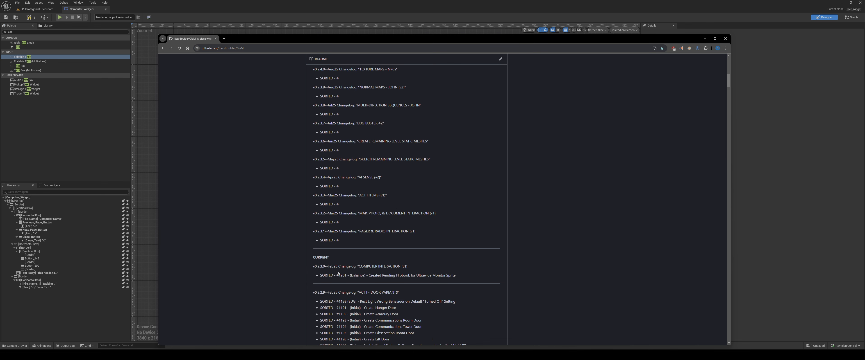
- Highlight the v0.2.3.0 "COMPUTER INTERACTION (v1)" entry in the README and open the repository's issues list
drag(430, 267, 289, 261)
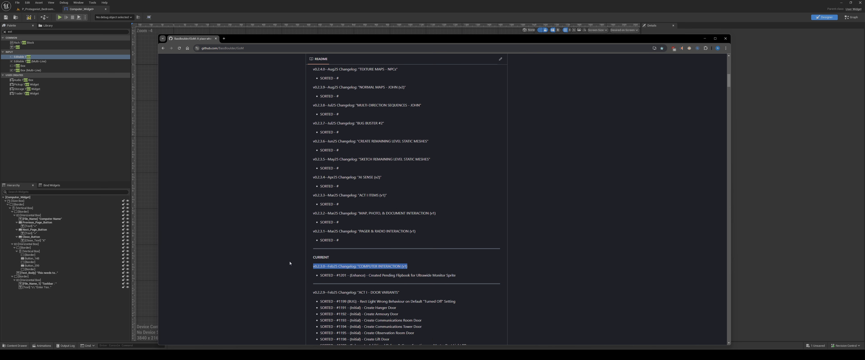
click(465, 257)
scroll(465, 174, up, 10)
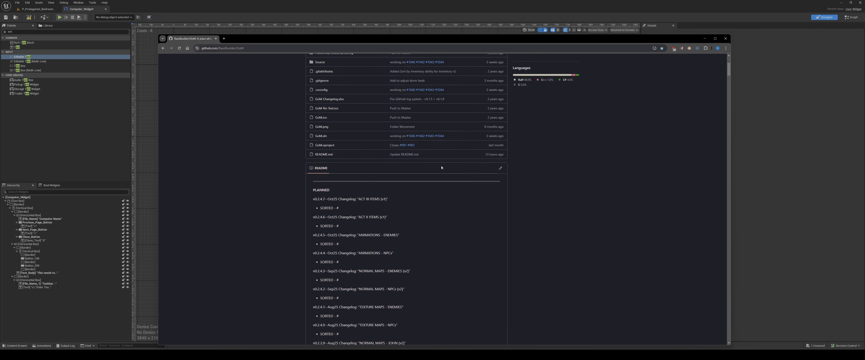
click(188, 70)
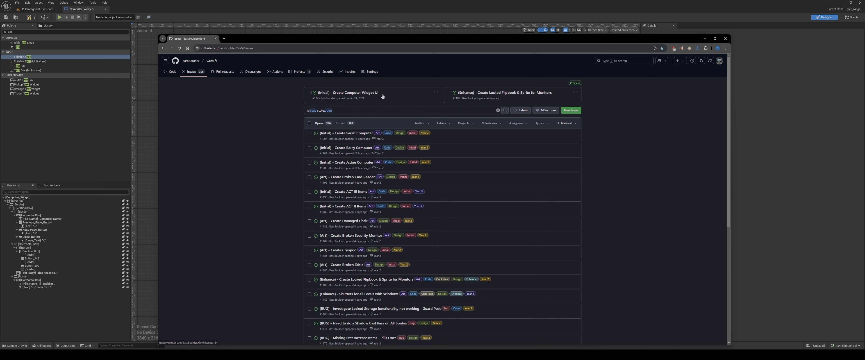
- Review the pinned Create Computer Widget UI issue and the three newest character computer issues, selecting and then deselecting the three
drag(396, 96, 355, 93)
click(310, 133)
click(310, 148)
click(309, 163)
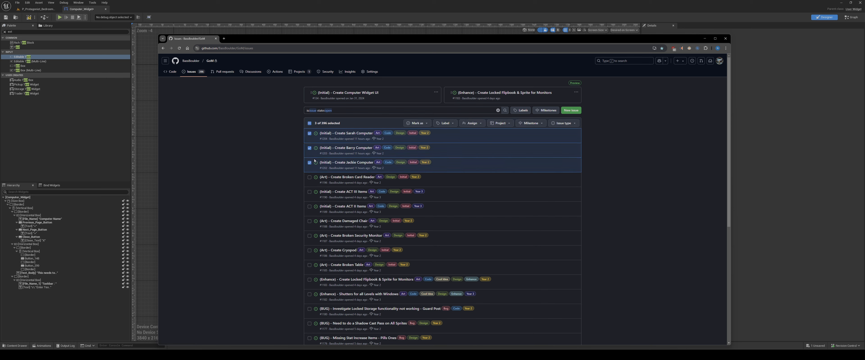
click(310, 163)
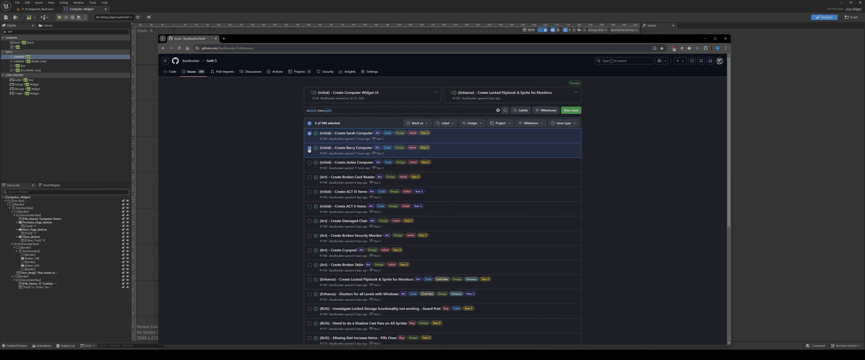
click(309, 149)
click(310, 134)
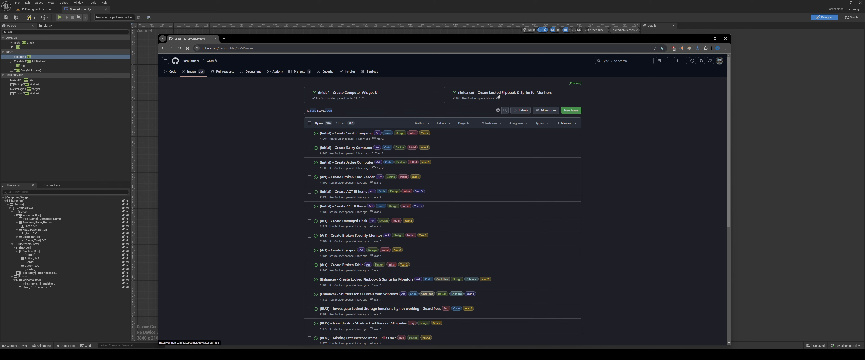
- Switch to Unreal Editor and view the Computer_Widget layout in the designer
click(205, 7)
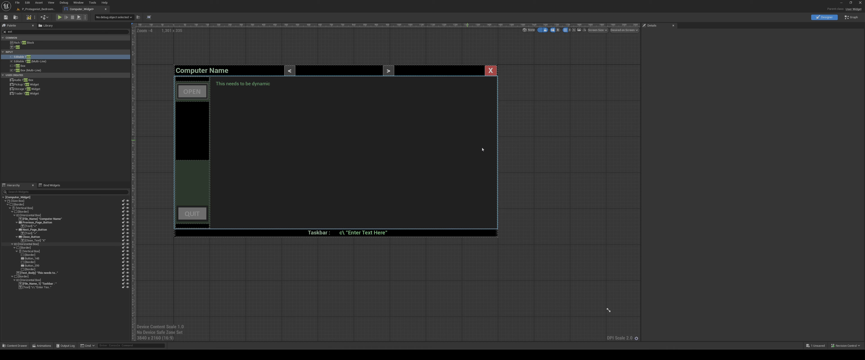
right_drag(546, 157, 611, 170)
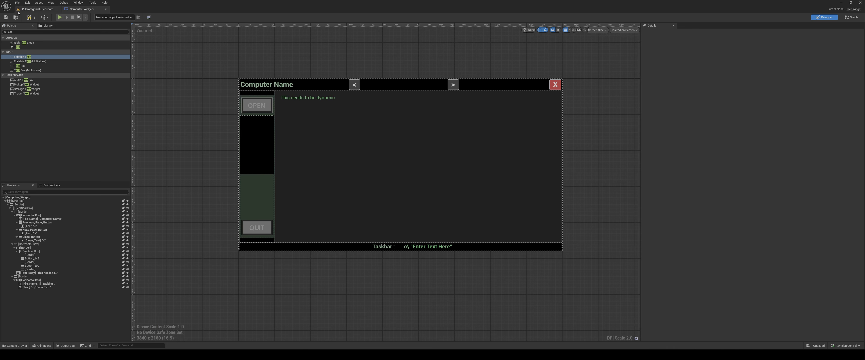
- Switch to the protagonist bedroom level and open the ACT_I folder under Levels
click(41, 9)
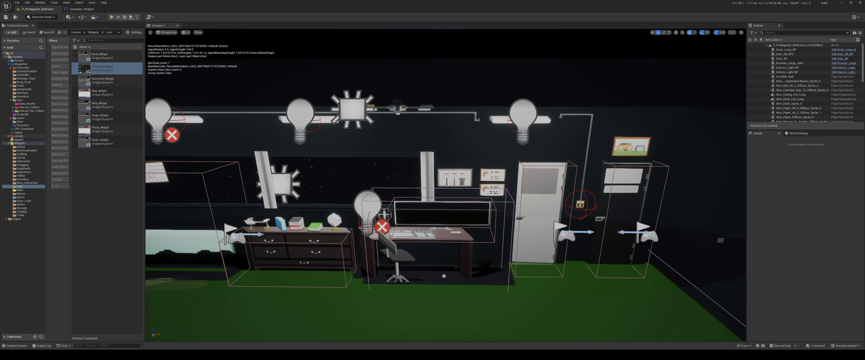
double_click(19, 136)
click(20, 140)
- Select the Protagonist_Computer_Prologue actor on the desk and examine it up close
right_drag(440, 189, 396, 190)
scroll(439, 189, up, 8)
click(440, 189)
key(s)
key(w)
key(s)
key(d)
key(w)
key(s)
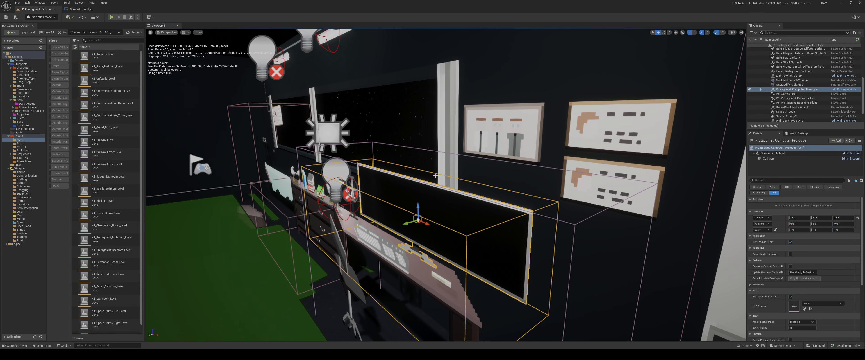
- Inspect the Computer_Flipbook component in the Master_Computer_BP blueprint, close the blueprint and return to the bedroom level
click(855, 154)
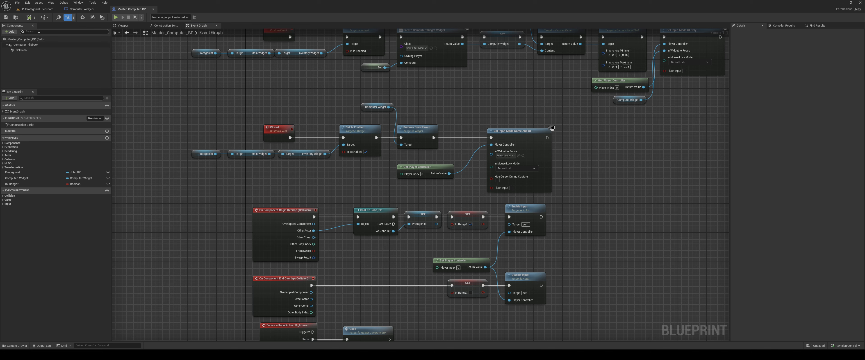
click(21, 45)
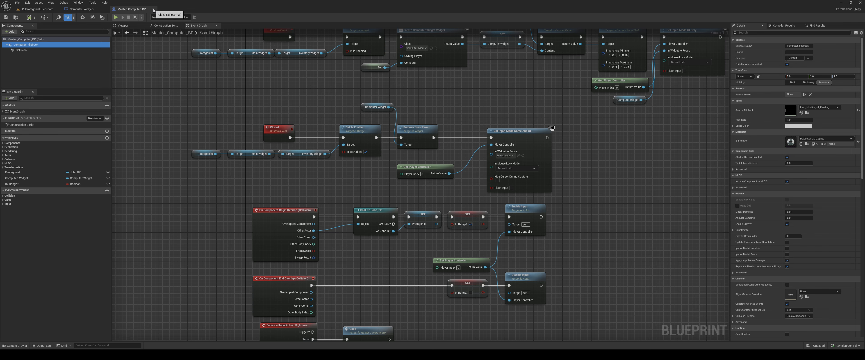
click(154, 8)
click(38, 9)
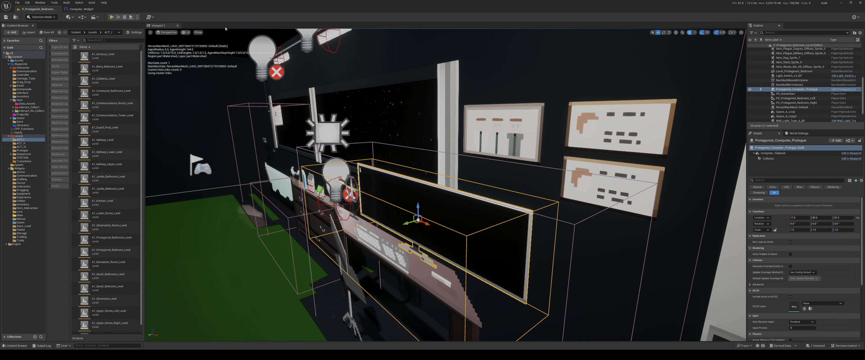
key(s)
mouse_move(372, 116)
right_down()
mouse_move(408, 118)
mouse_move(372, 116)
right_up()
key(w)
key(s)
key(s)
key(w)
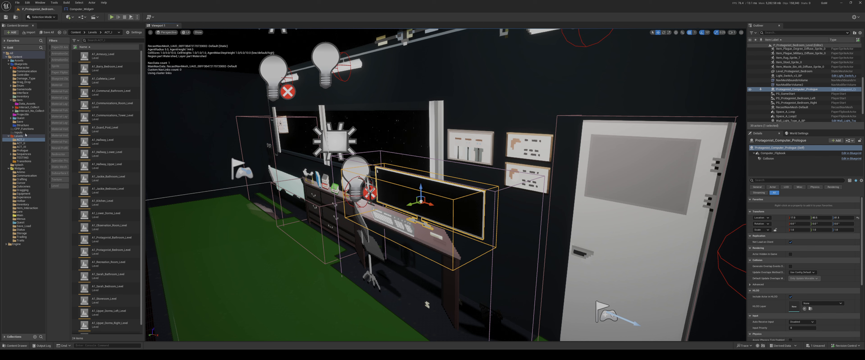
- Look through the Quest, Interact_Collect and Data_Assets folders of the project's blueprints
click(23, 119)
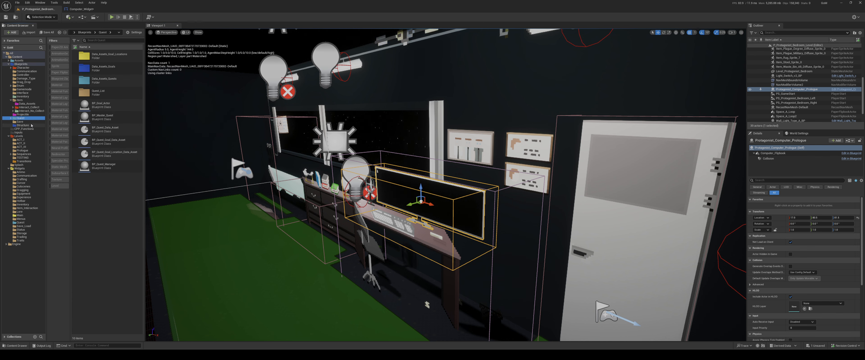
click(29, 107)
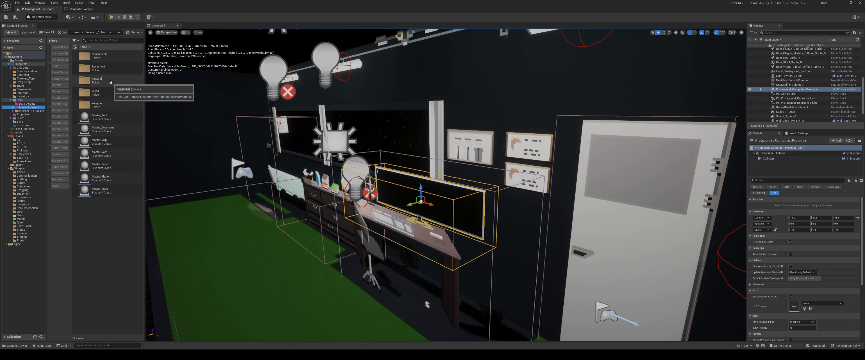
double_click(114, 68)
click(25, 107)
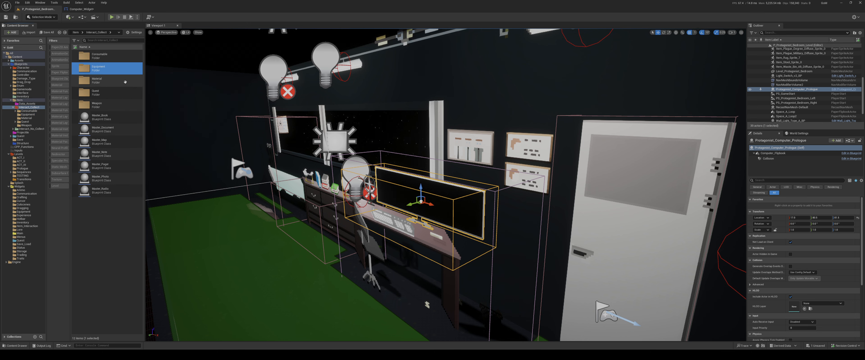
click(27, 104)
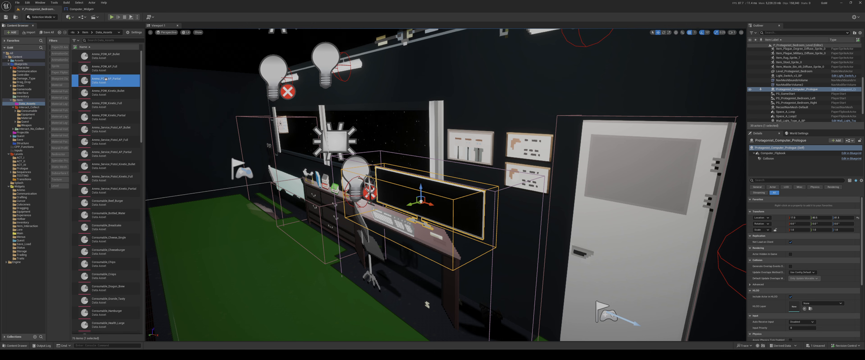
scroll(101, 151, down, 3)
click(94, 169)
scroll(94, 181, down, 1)
click(98, 197)
scroll(130, 100, up, 2)
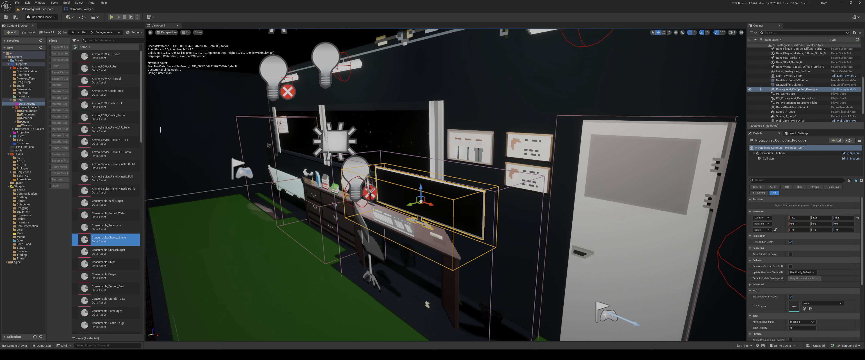
- Look inside the Quest folder of Interact_Collect and its Notes subfolder, then go back and collapse the Quest folder
click(25, 122)
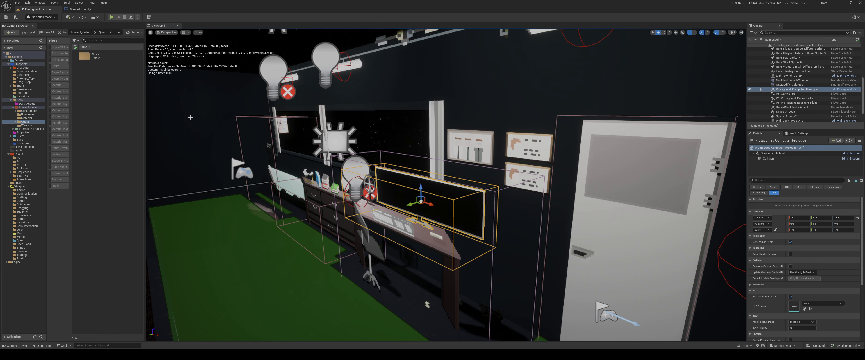
double_click(84, 55)
click(104, 56)
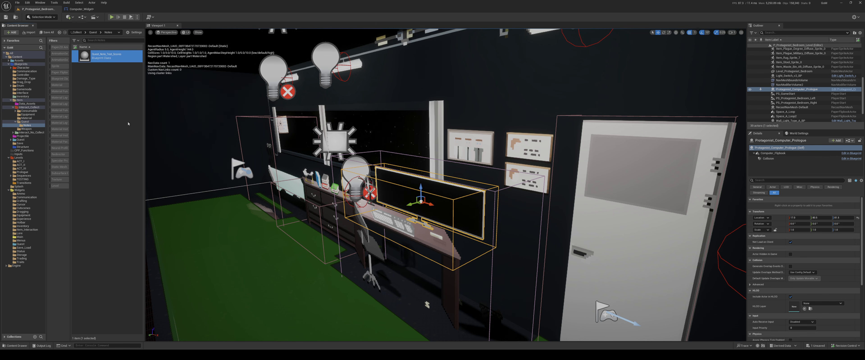
key(alt+Left)
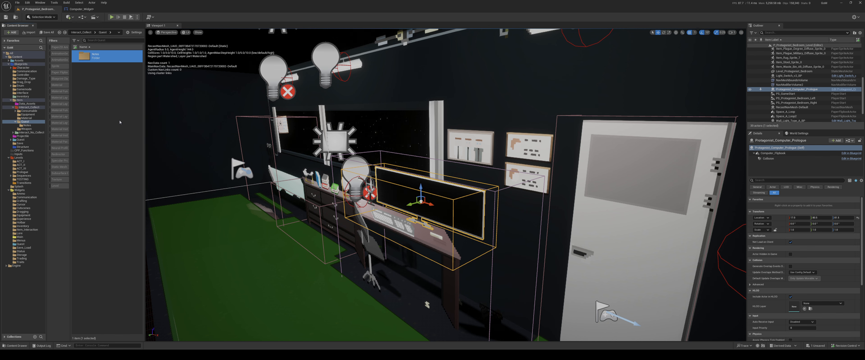
click(15, 121)
click(29, 108)
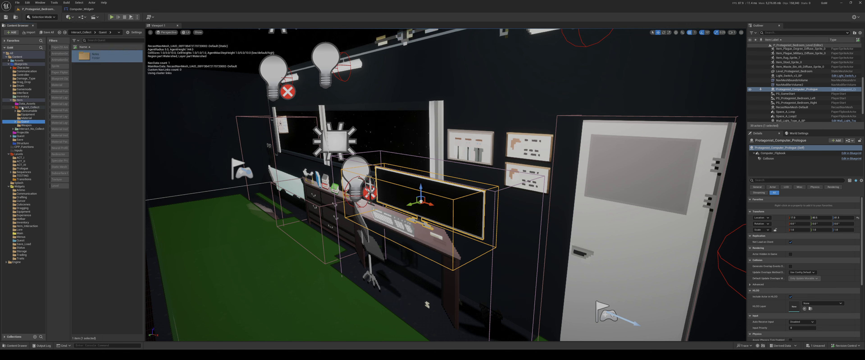
- Open the Interact_No_Collect folder under Item and select the Master_Computer_BP blueprint
click(19, 100)
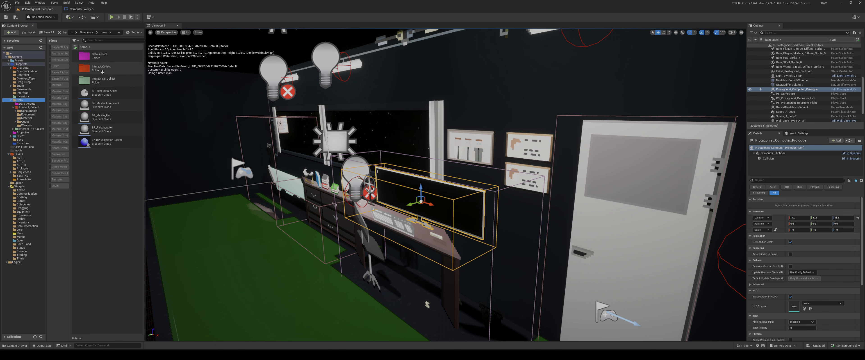
click(115, 83)
double_click(115, 83)
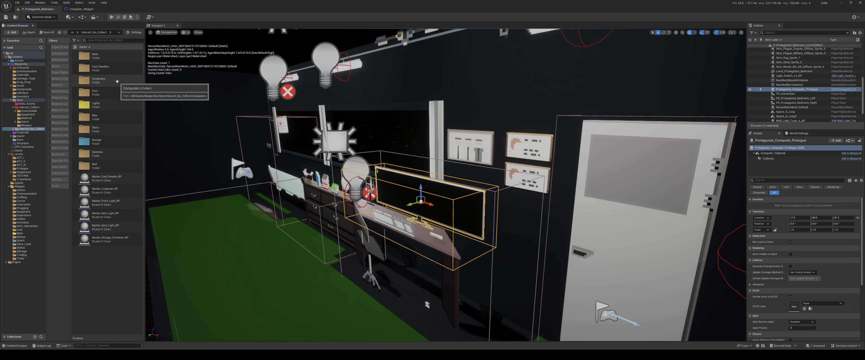
click(106, 189)
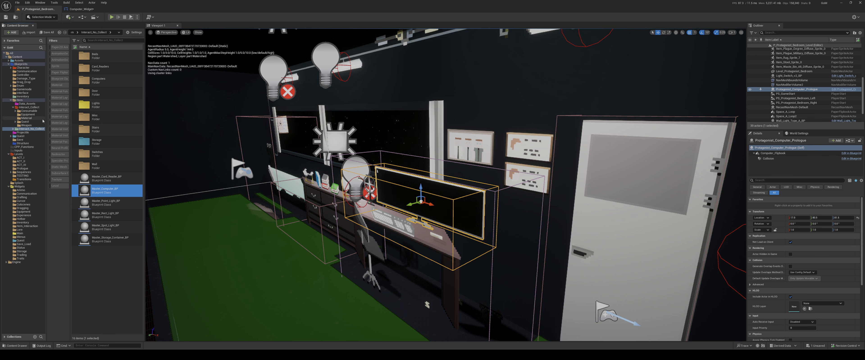
- Open the Computers folder inside Interact_No_Collect and inspect the Security_Monitor_BP blueprint's information
click(27, 122)
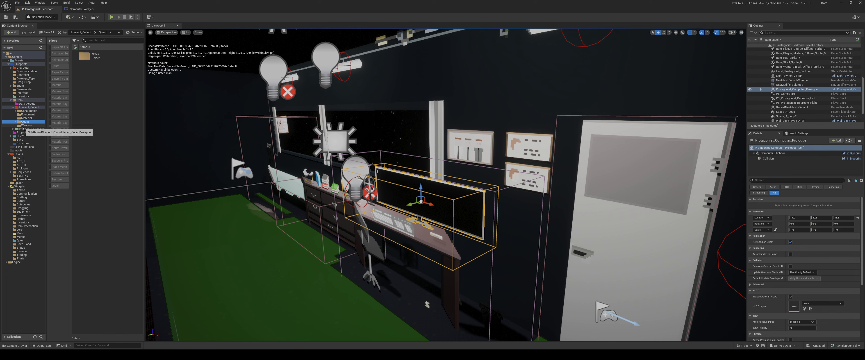
click(13, 108)
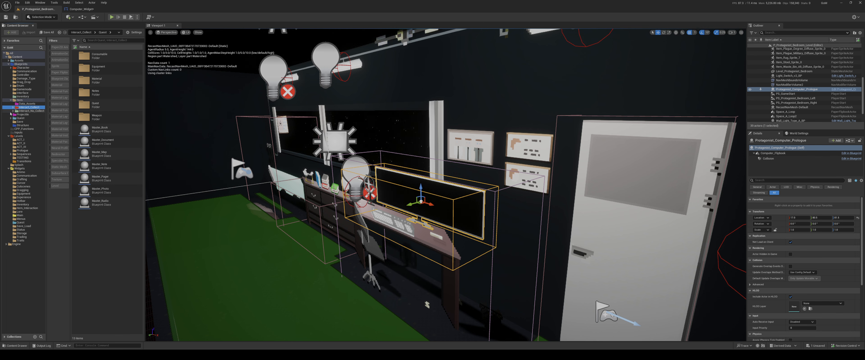
click(19, 111)
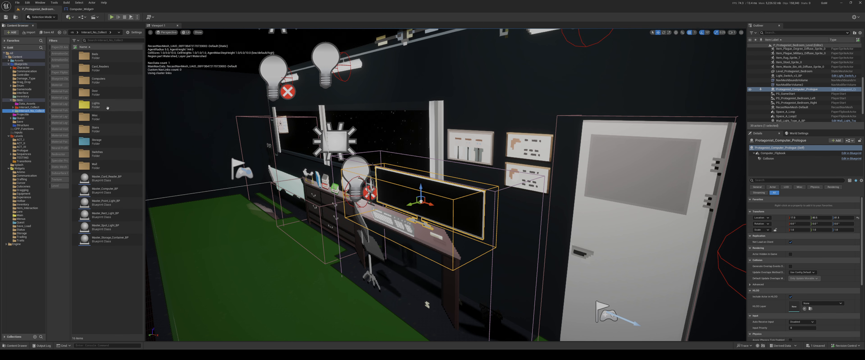
double_click(98, 81)
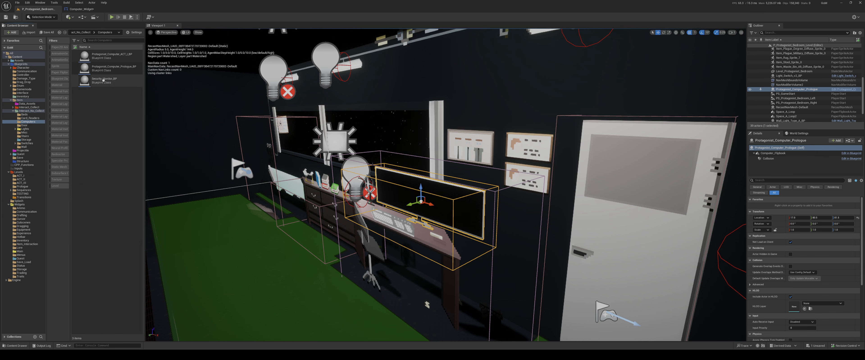
click(117, 86)
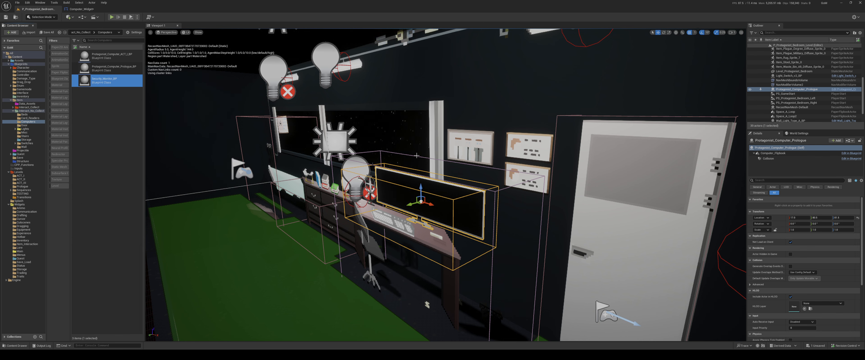
mouse_move(118, 84)
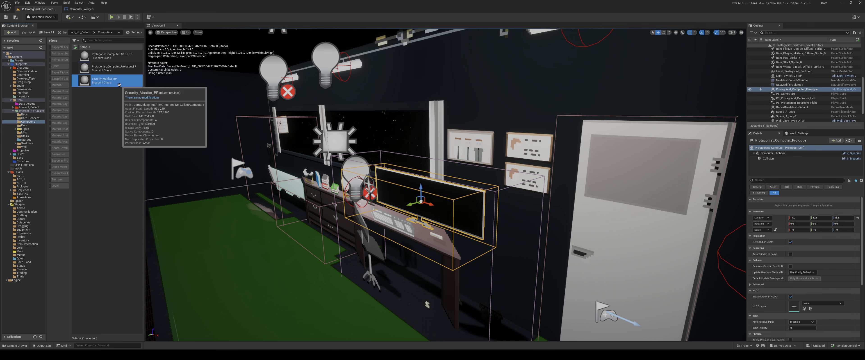
- Select the Protagonist_Computer_Prologue_BP blueprint and look over the computer desk in the bedroom level
right_drag(403, 151, 422, 134)
click(116, 70)
right_drag(335, 151, 302, 149)
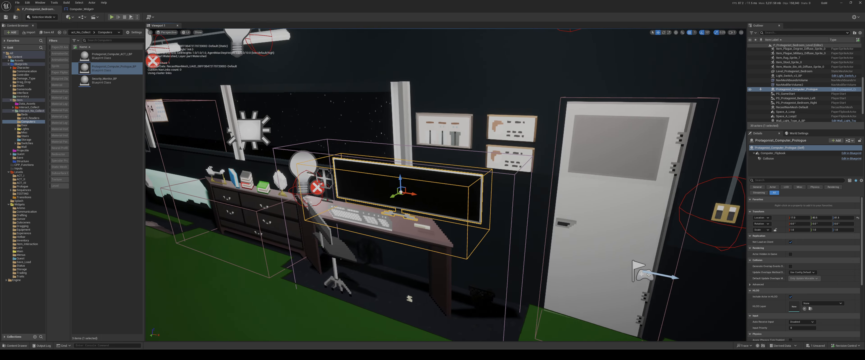
right_drag(169, 106, 152, 105)
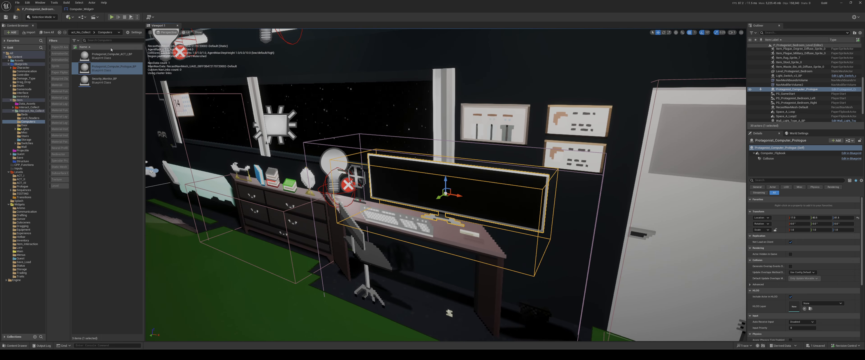
mouse_move(128, 78)
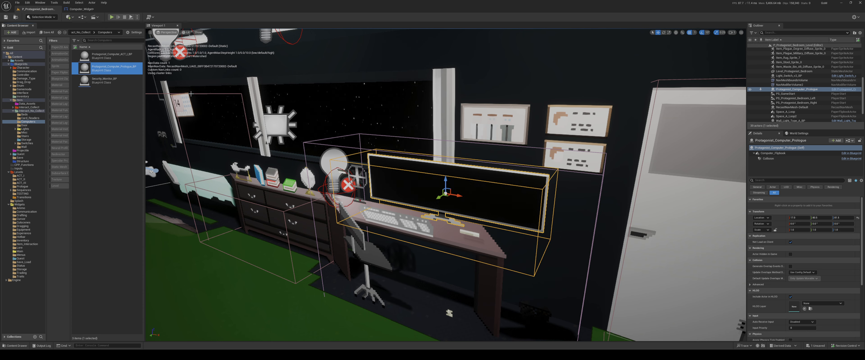
right_drag(326, 191, 292, 191)
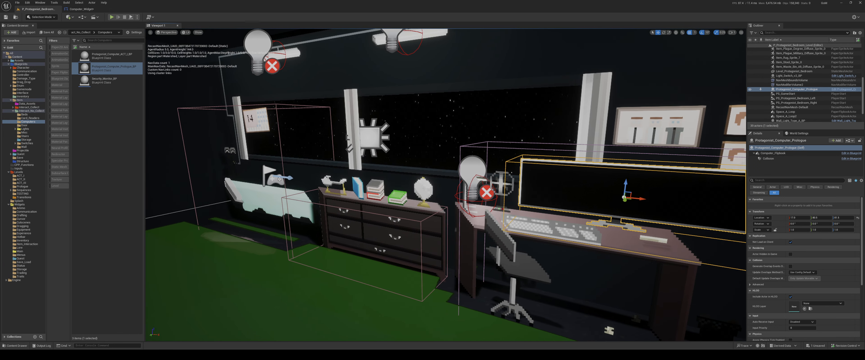
right_drag(367, 193, 390, 193)
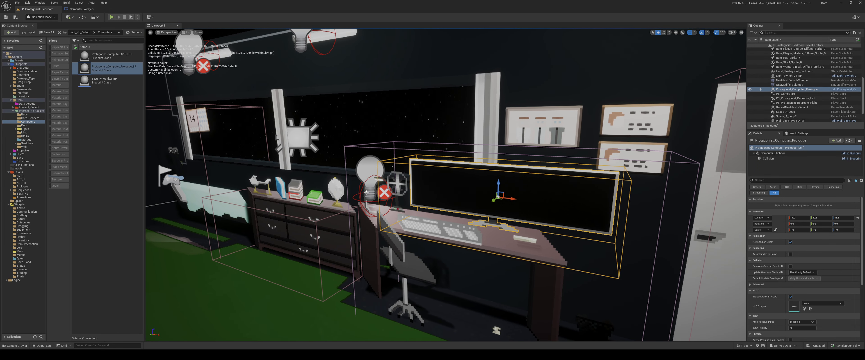